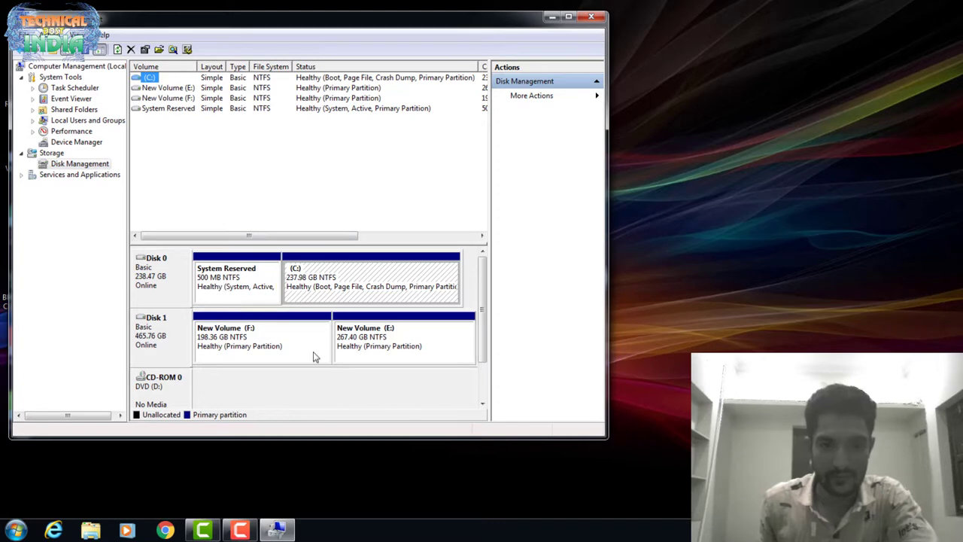
# Delete the New Volume (F:) and New Volume (E:) partitions from Disk 1.
pyautogui.rightClick(293, 351)
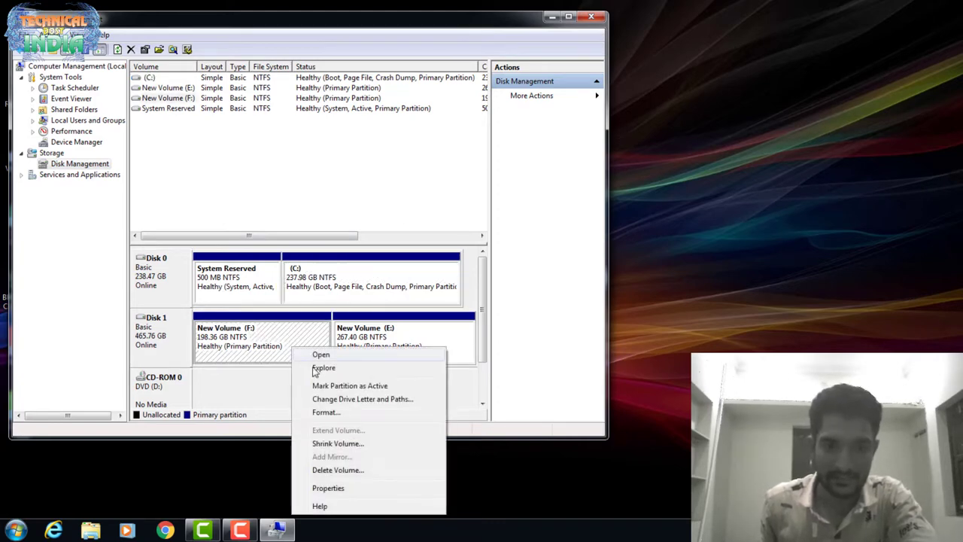
pyautogui.click(335, 470)
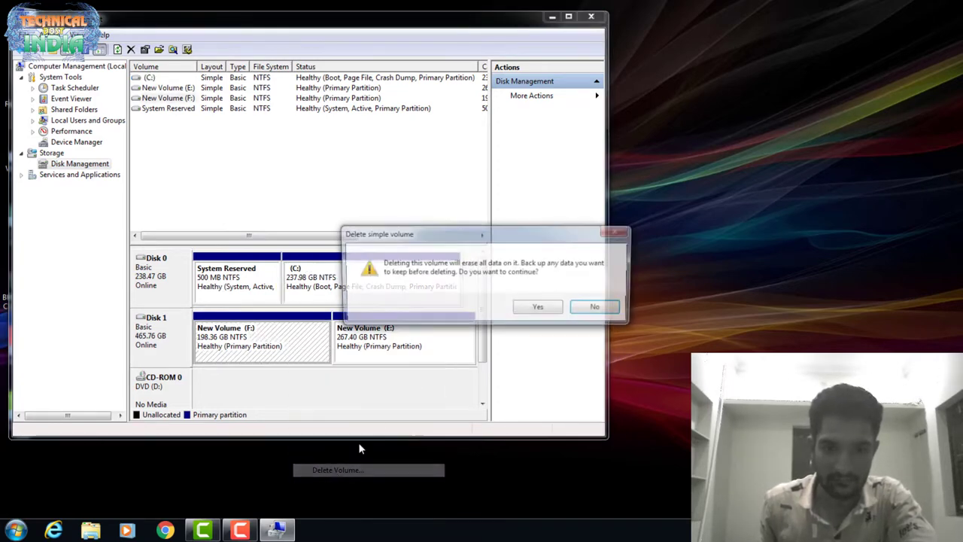
pyautogui.click(548, 308)
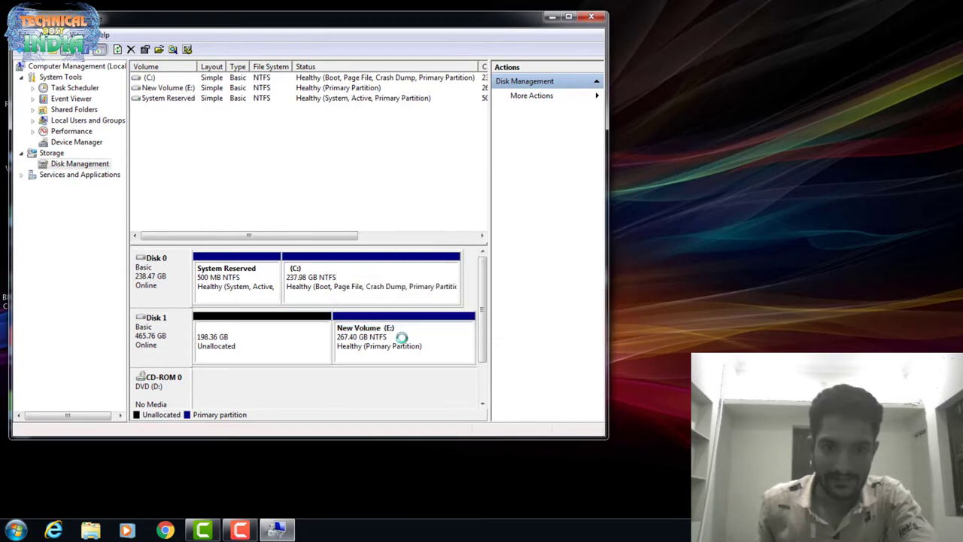
pyautogui.rightClick(403, 340)
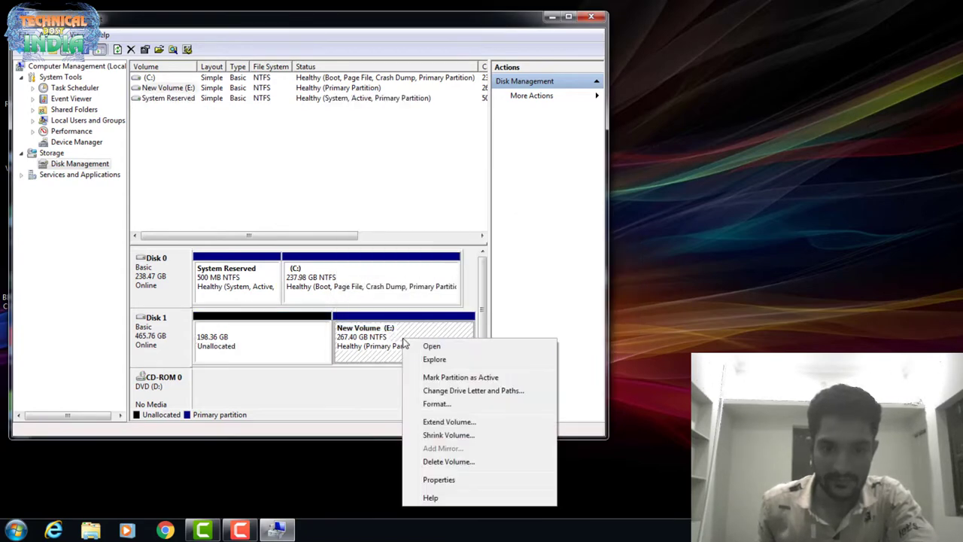
pyautogui.click(451, 461)
pyautogui.click(539, 308)
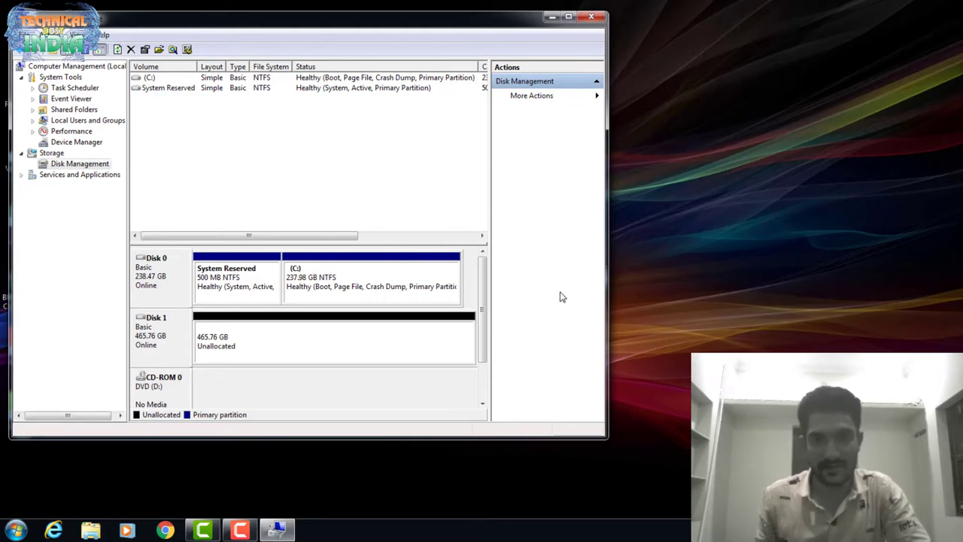
# Close the disk management window and check which drives are listed in Computer.
pyautogui.click(591, 16)
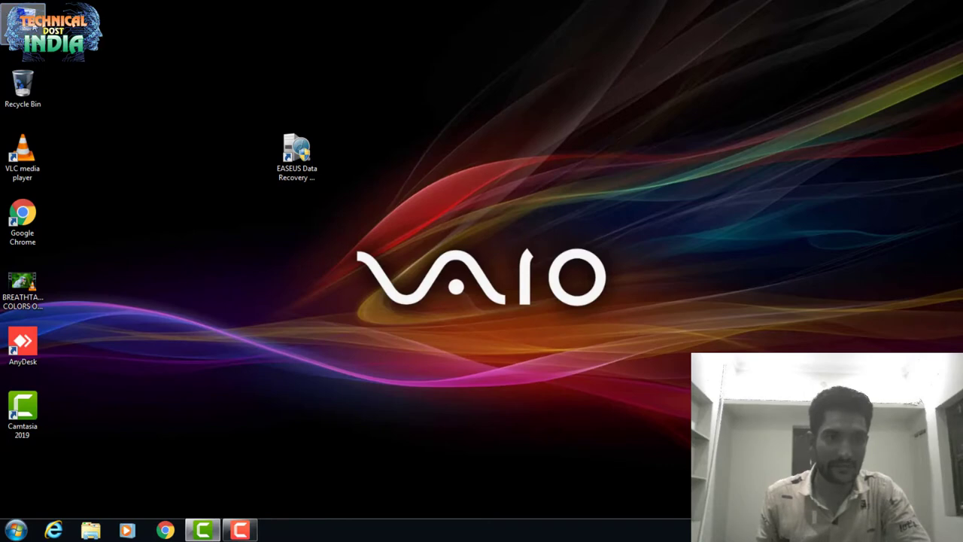
pyautogui.doubleClick(34, 27)
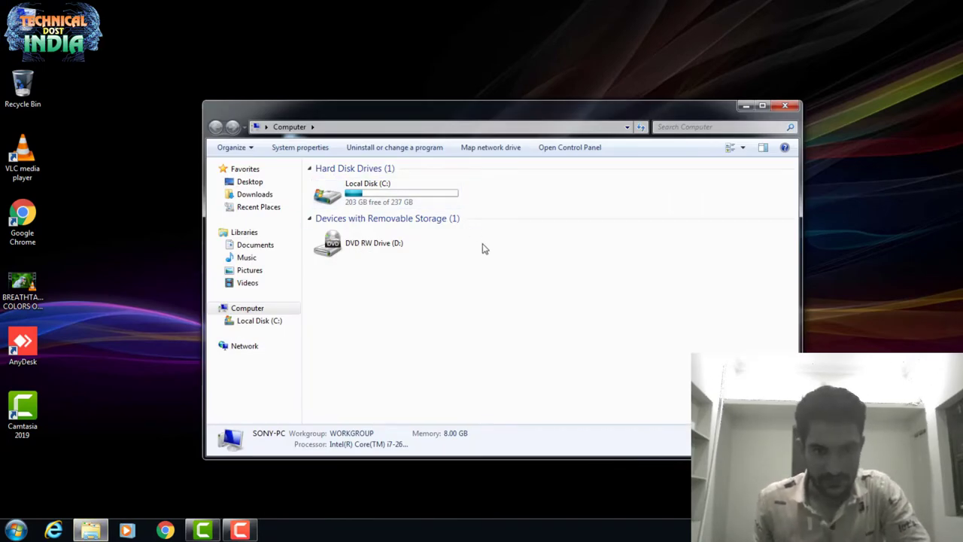
pyautogui.click(782, 107)
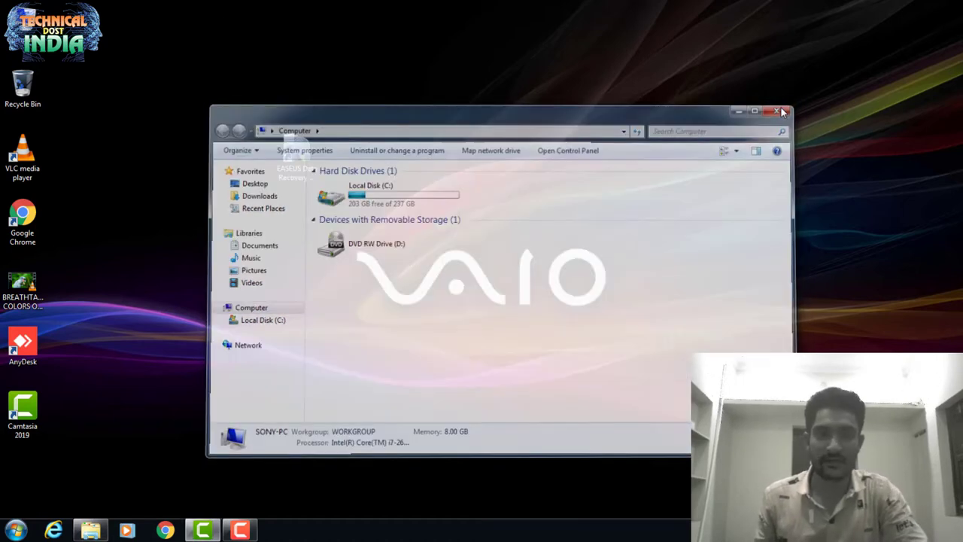
# Launch EASEUS Data Recovery Wizard and start a Partition Recovery search on the Generic External USB Device.
pyautogui.click(300, 175)
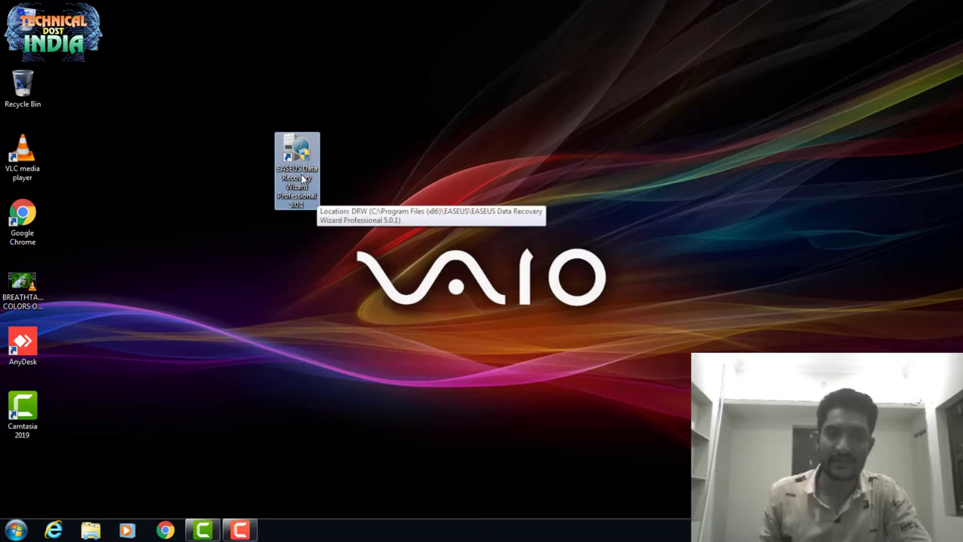
pyautogui.doubleClick(302, 178)
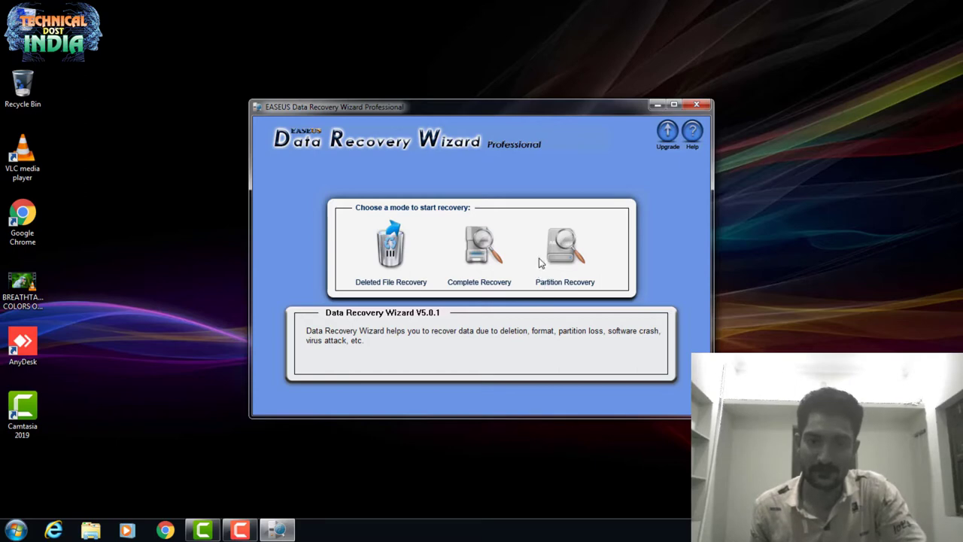
pyautogui.click(561, 258)
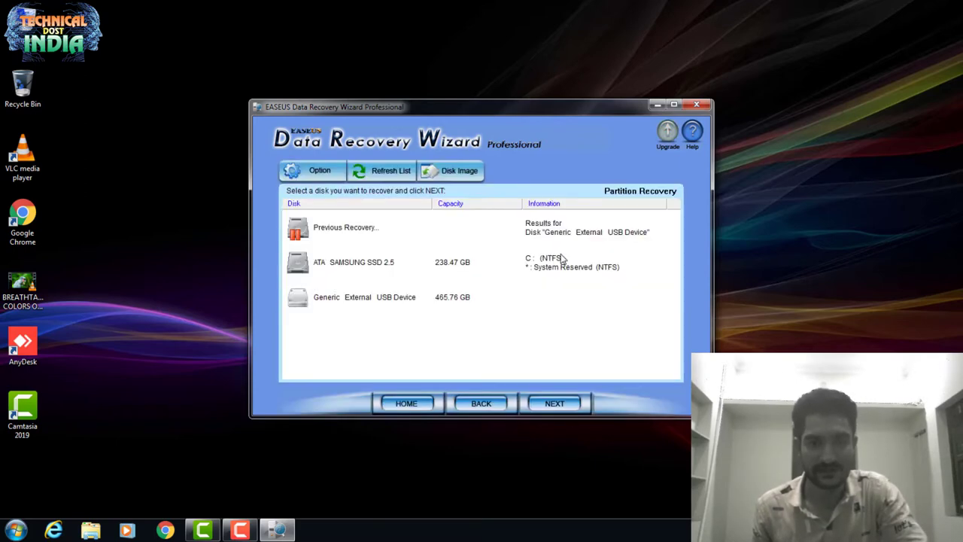
pyautogui.click(412, 300)
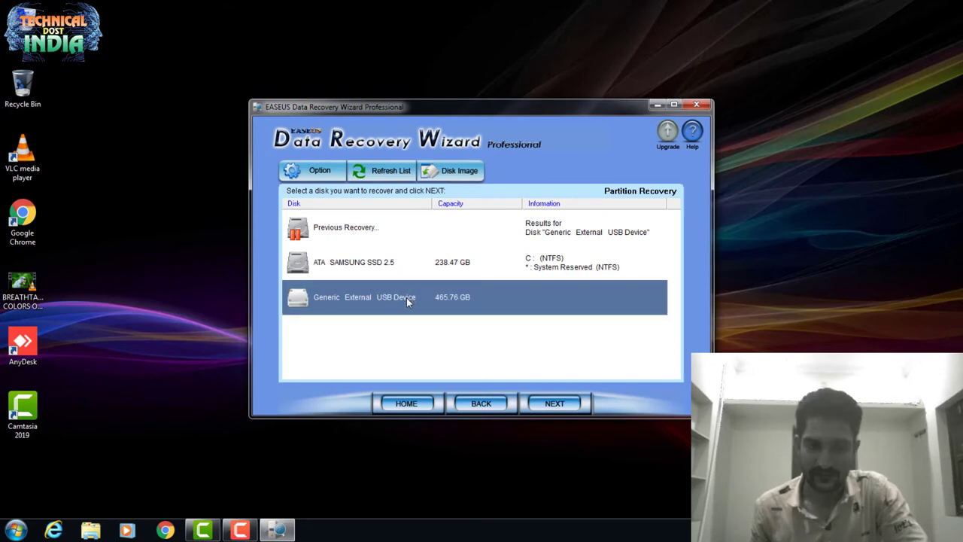
pyautogui.click(551, 403)
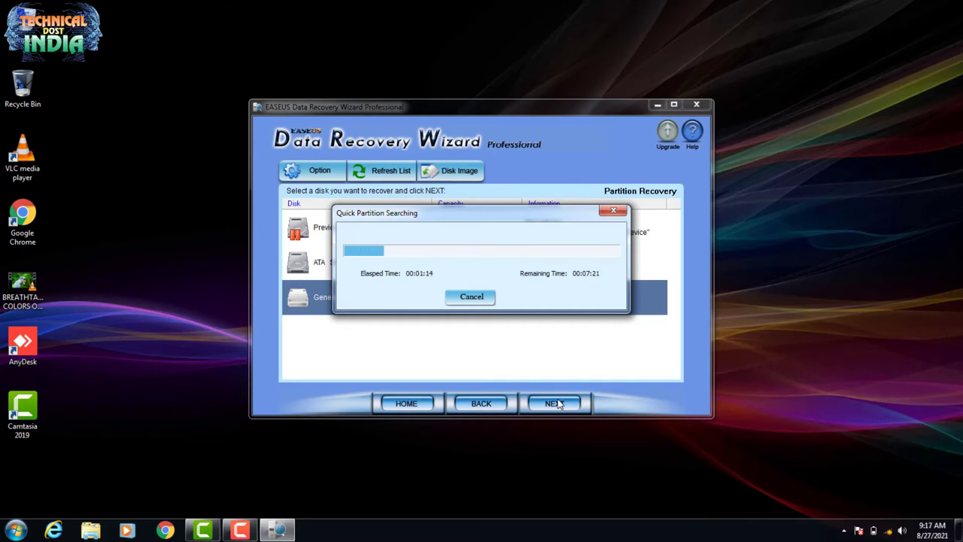
pyautogui.rightClick(769, 271)
pyautogui.click(810, 297)
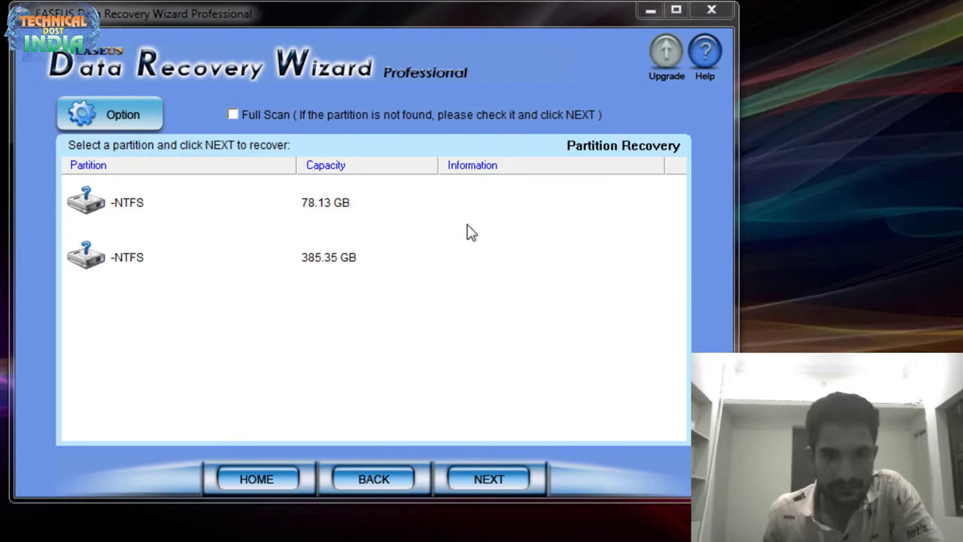
# Compare the two NTFS partitions listed for recovery, the 78.13 GB one and the 385.35 GB one.
pyautogui.click(275, 218)
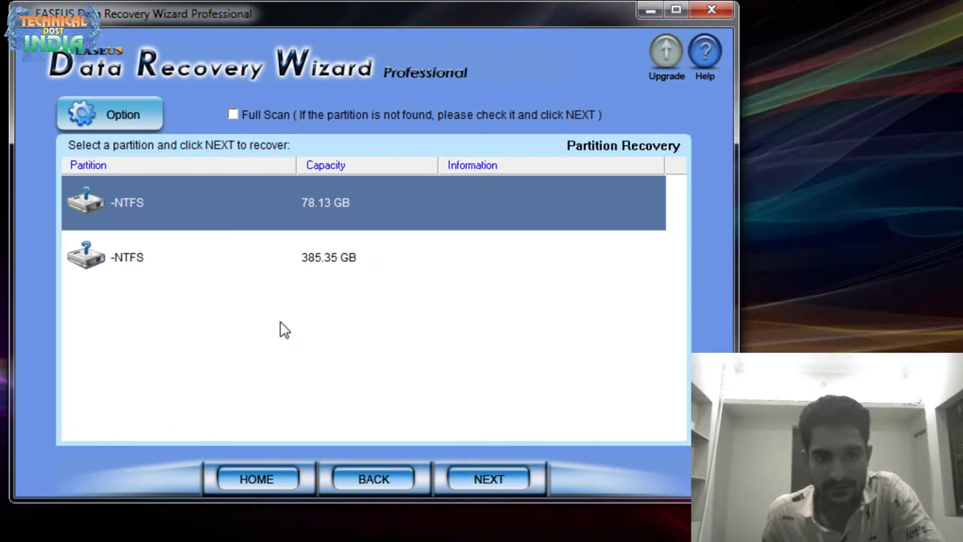
pyautogui.click(209, 254)
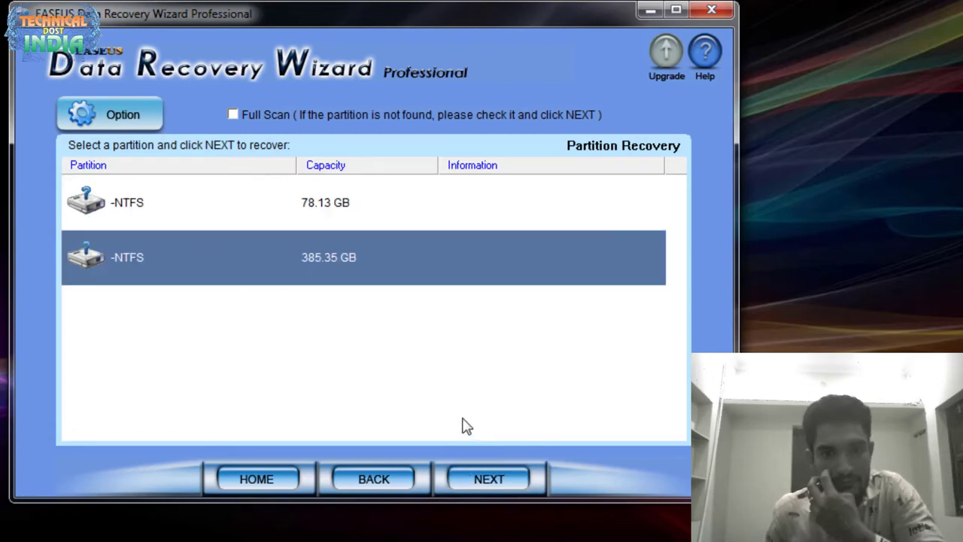
pyautogui.click(323, 204)
pyautogui.click(342, 254)
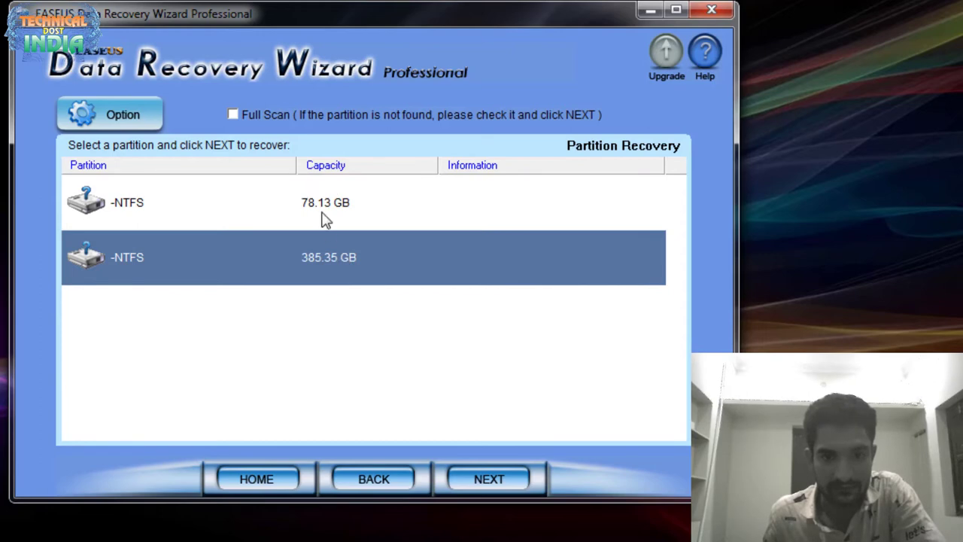
pyautogui.click(323, 218)
pyautogui.click(340, 258)
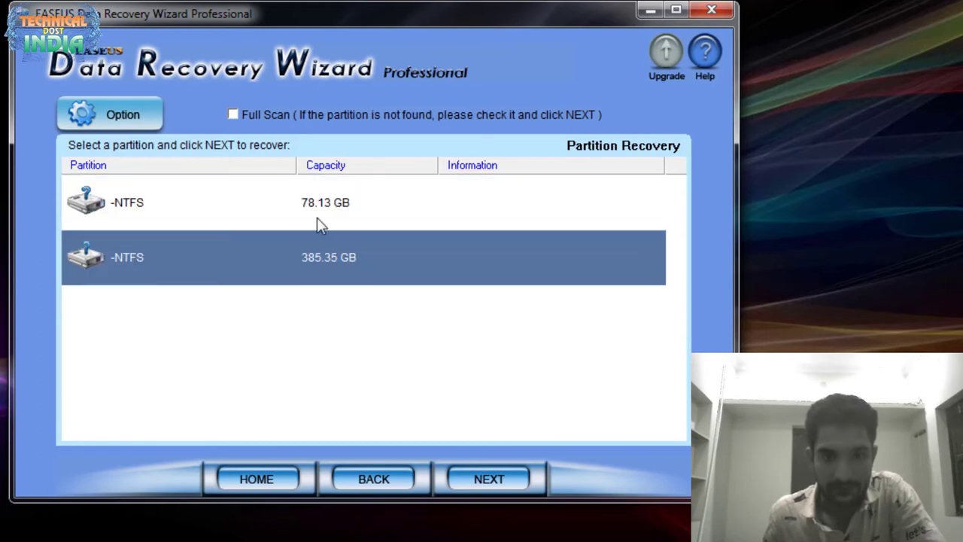
# Run a Full Scan for lost partitions on the disk and stop the search early.
pyautogui.click(234, 115)
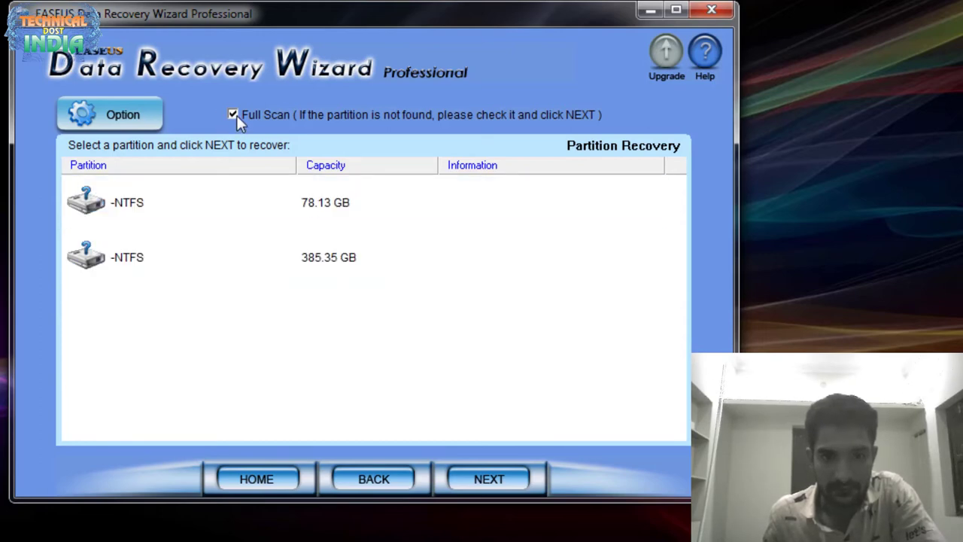
pyautogui.click(494, 482)
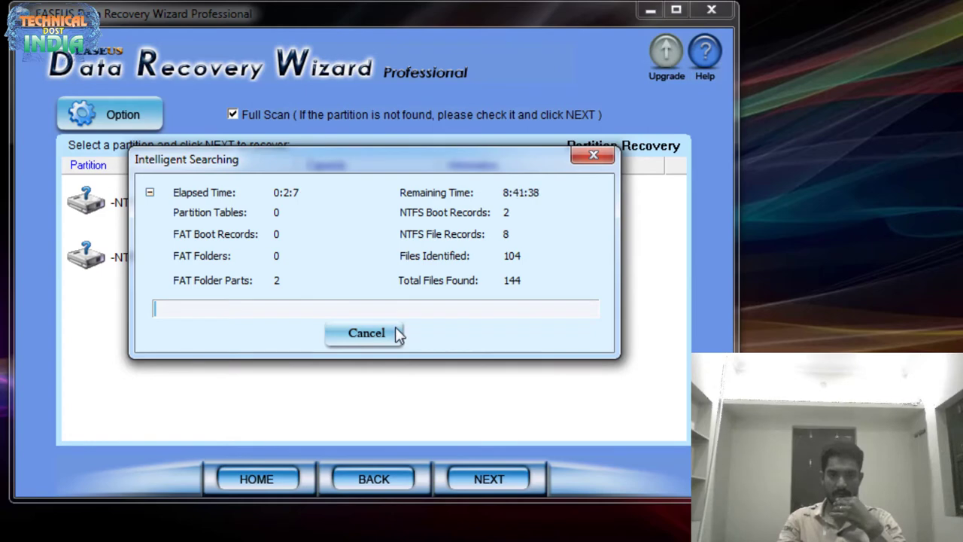
pyautogui.click(396, 333)
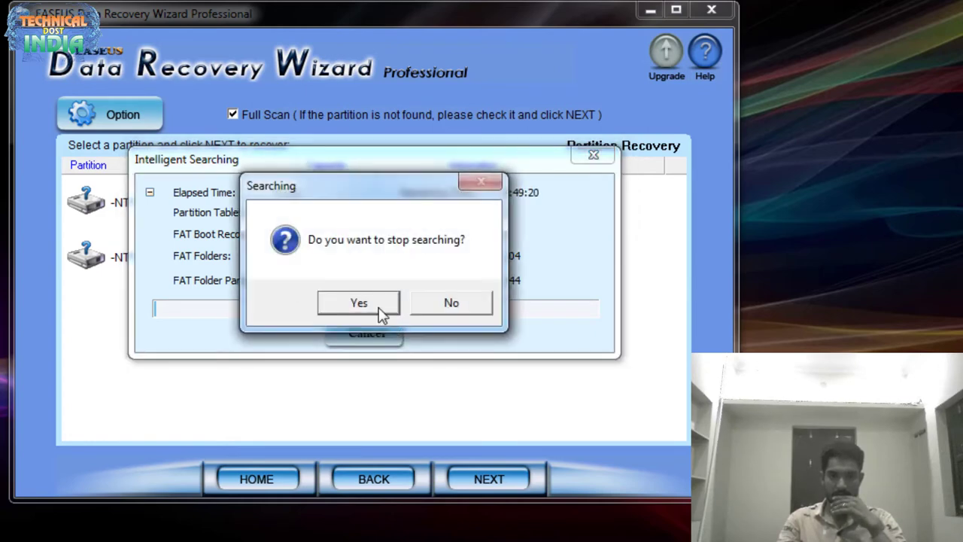
pyautogui.click(378, 309)
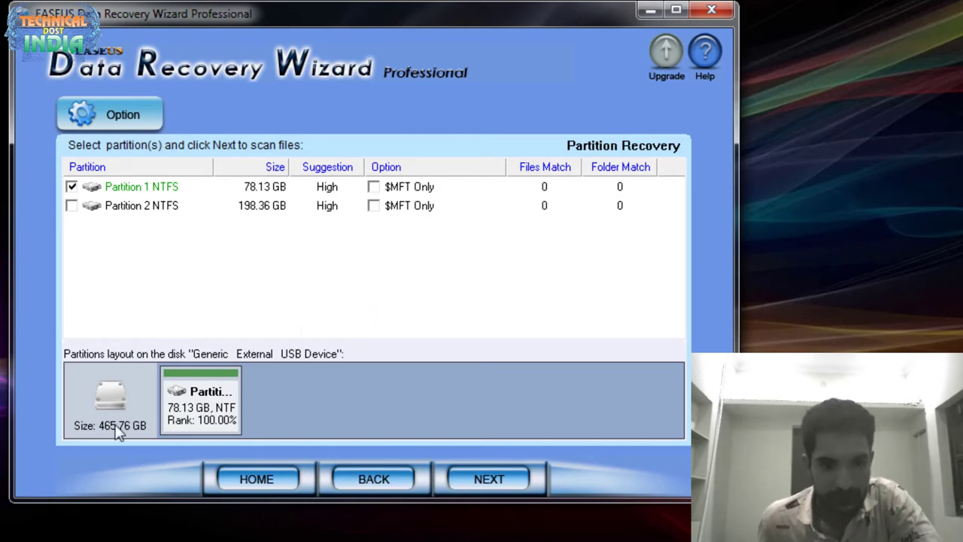
# Scan both Partition 1 NTFS and Partition 2 NTFS for files, and select all files on both volumes for recovery.
pyautogui.click(73, 205)
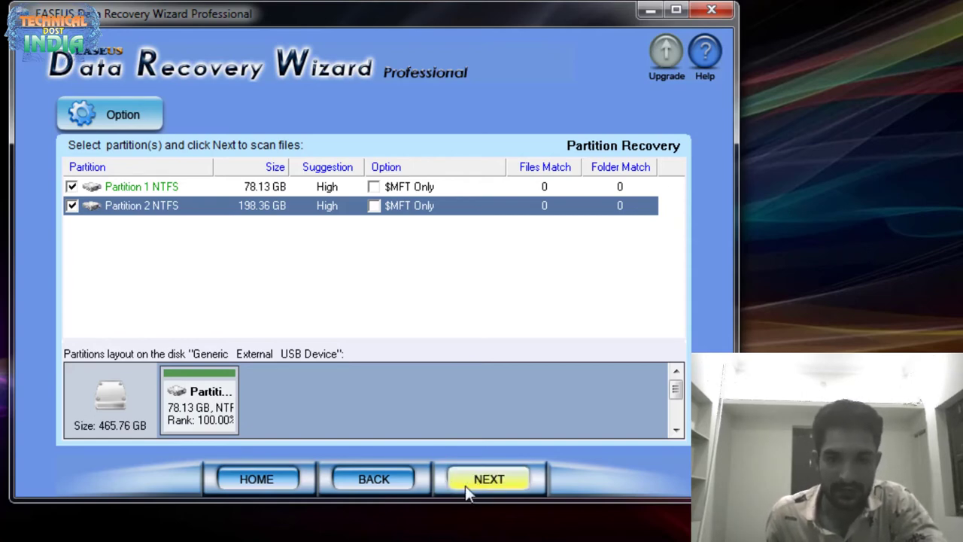
pyautogui.click(490, 485)
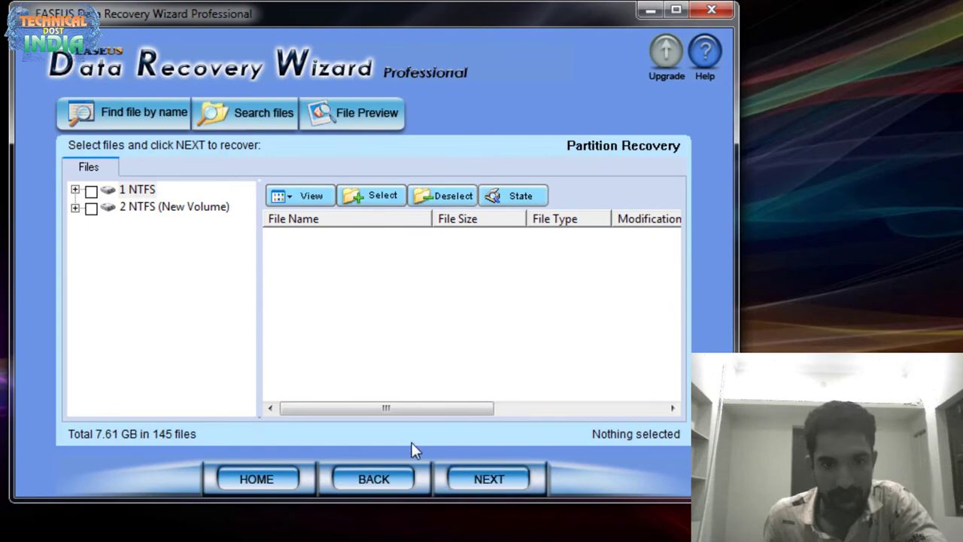
pyautogui.click(91, 190)
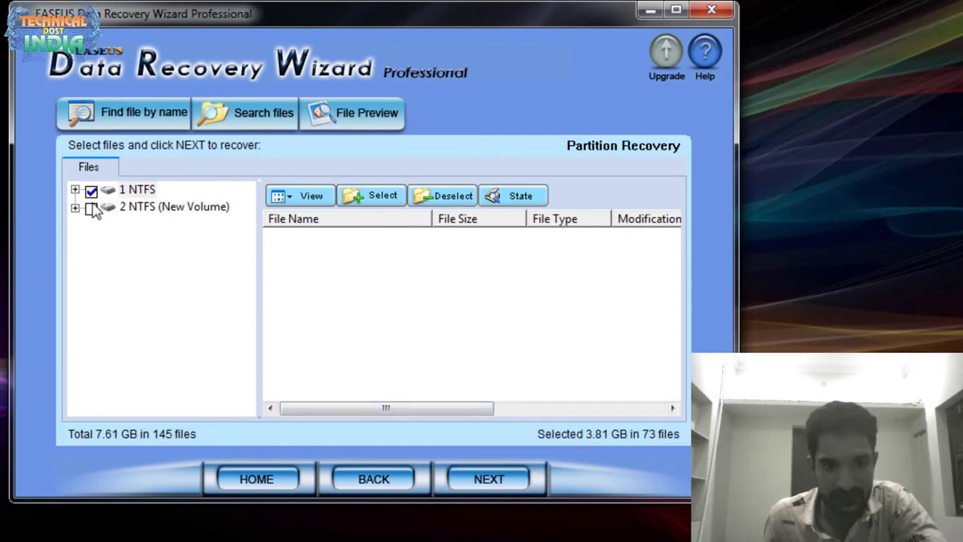
pyautogui.click(91, 208)
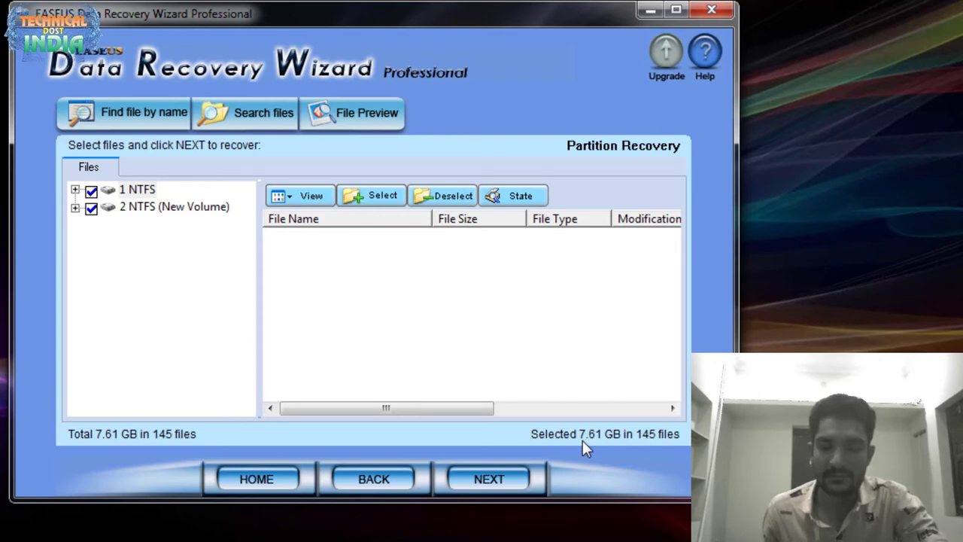
pyautogui.click(522, 483)
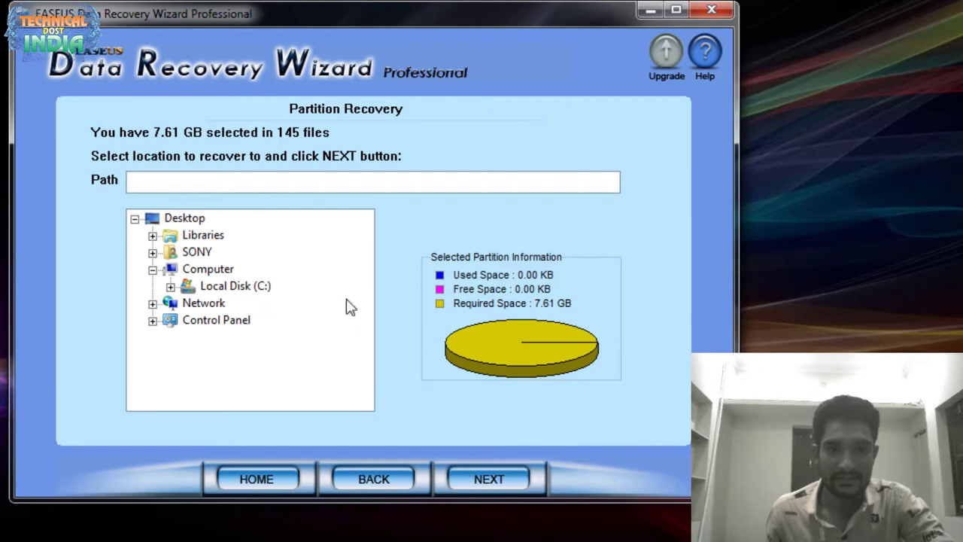
# Choose the Desktop as the recovery location and create a new folder on the desktop.
pyautogui.click(211, 270)
pyautogui.click(186, 221)
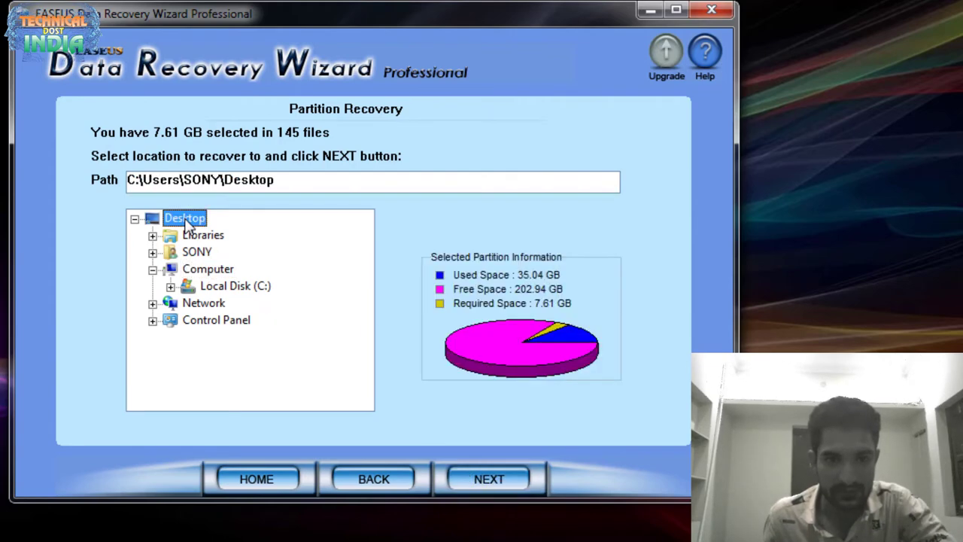
pyautogui.click(143, 221)
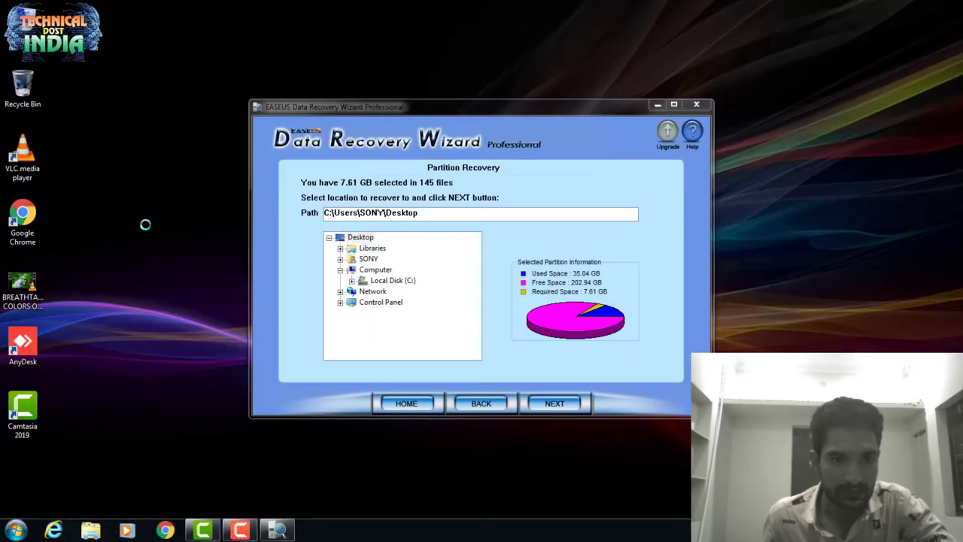
pyautogui.rightClick(140, 216)
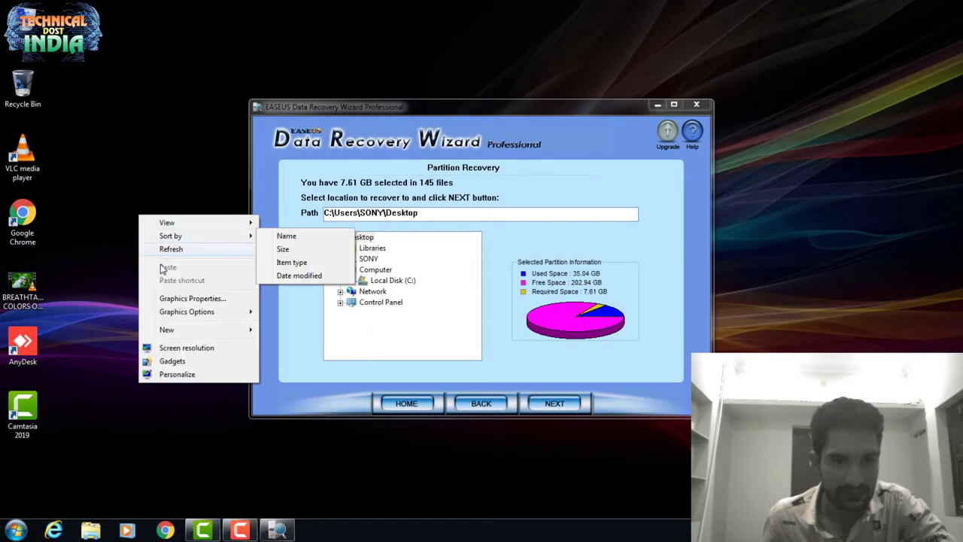
pyautogui.moveTo(208, 329)
pyautogui.click(273, 332)
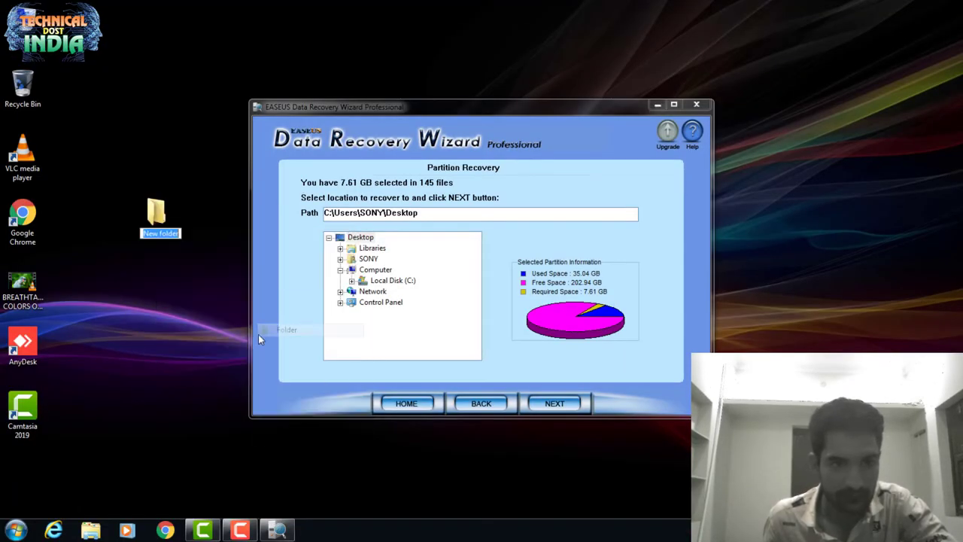
# Browse the folders on Local Disk (C:) in the recovery destination tree.
pyautogui.click(349, 253)
pyautogui.click(387, 280)
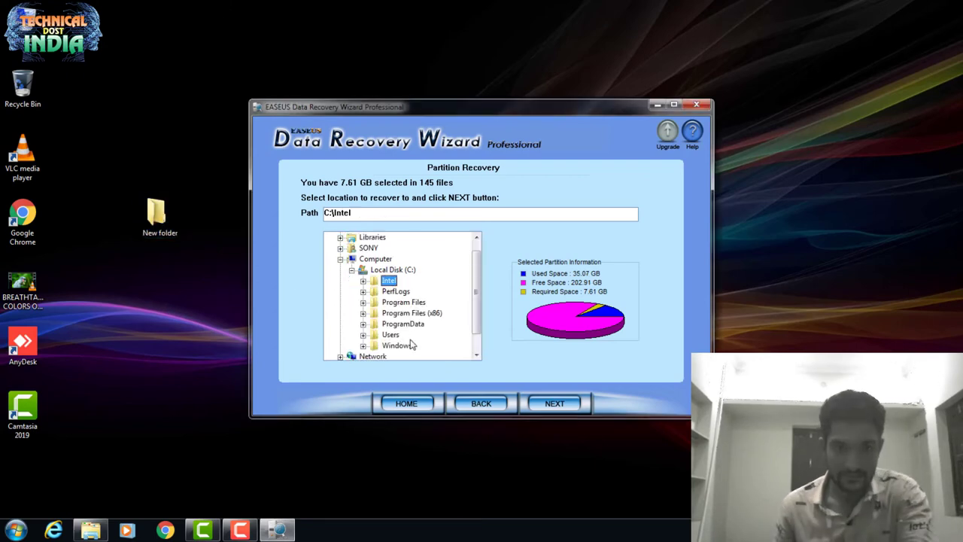
# Rename the new desktop folder to "recovry".
pyautogui.rightClick(173, 226)
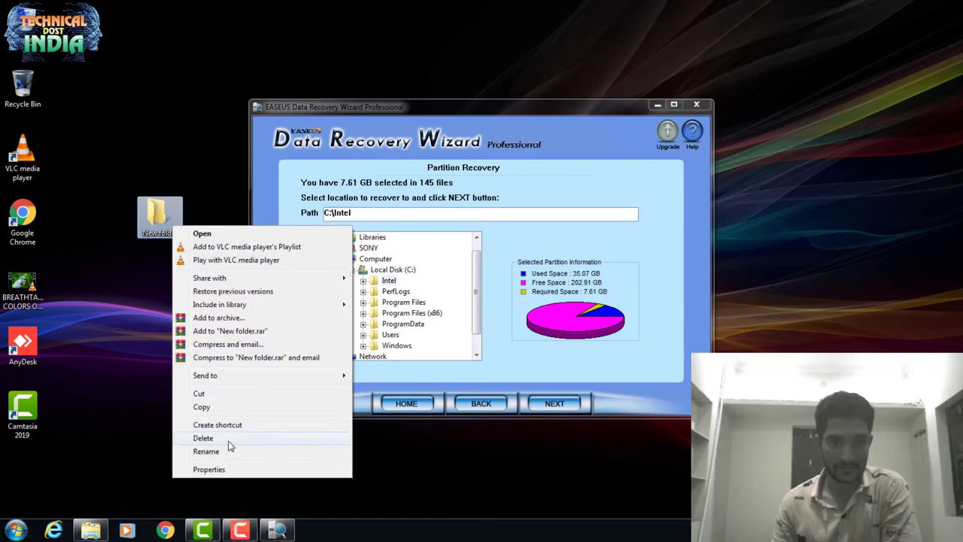
pyautogui.click(226, 451)
pyautogui.press('BackSpace')
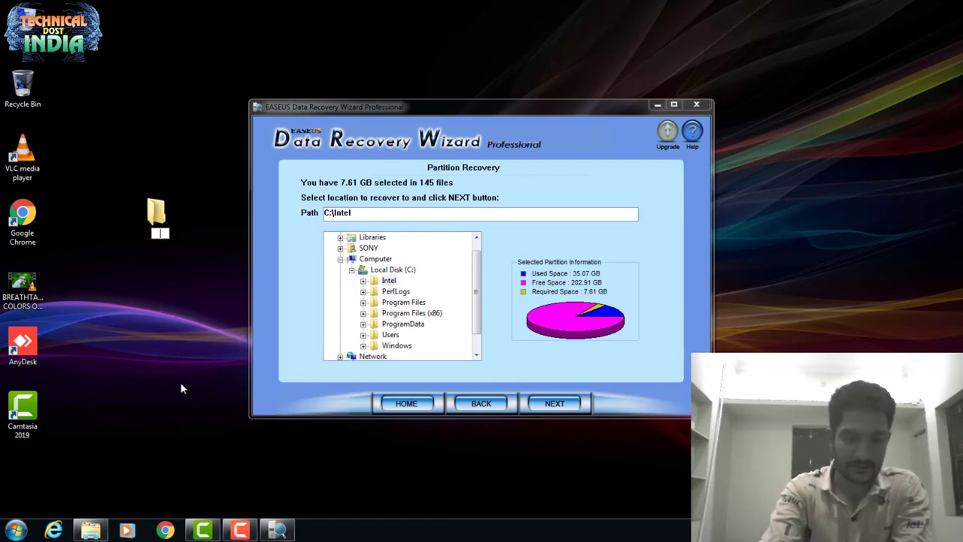
pyautogui.write('rec')
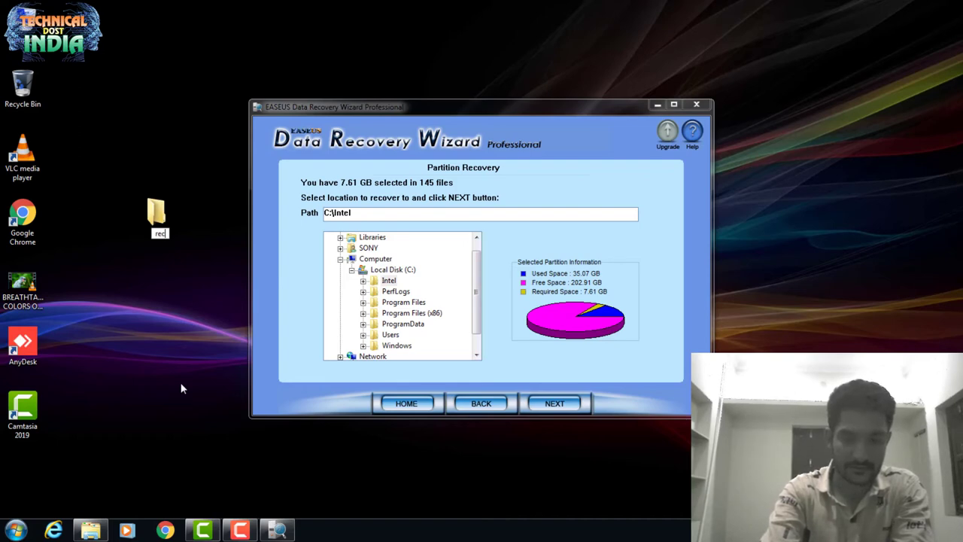
pyautogui.write('ov')
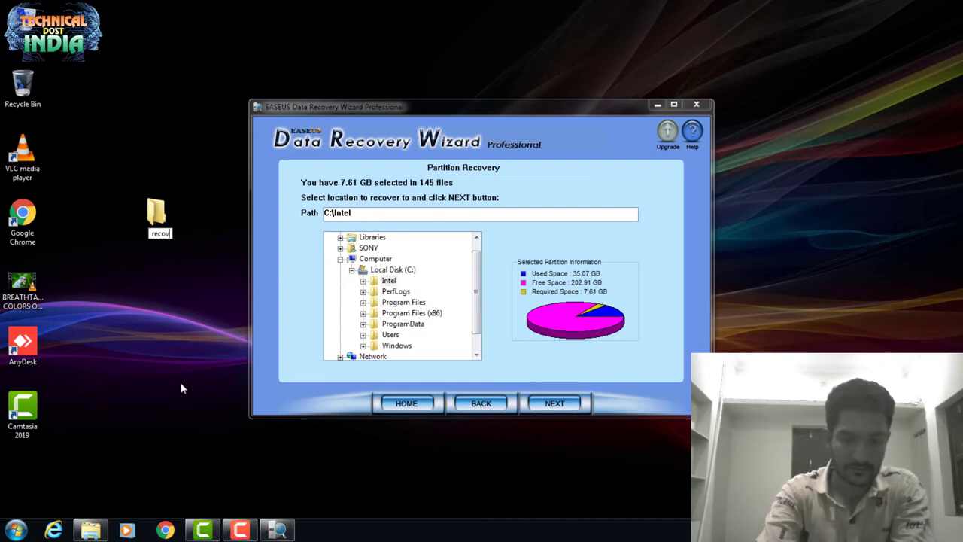
pyautogui.write('ry')
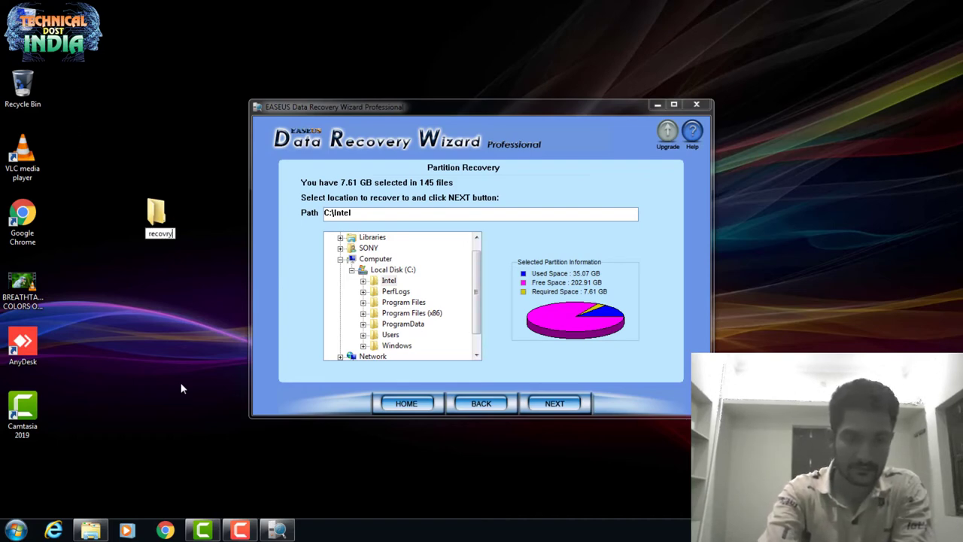
pyautogui.press('Return')
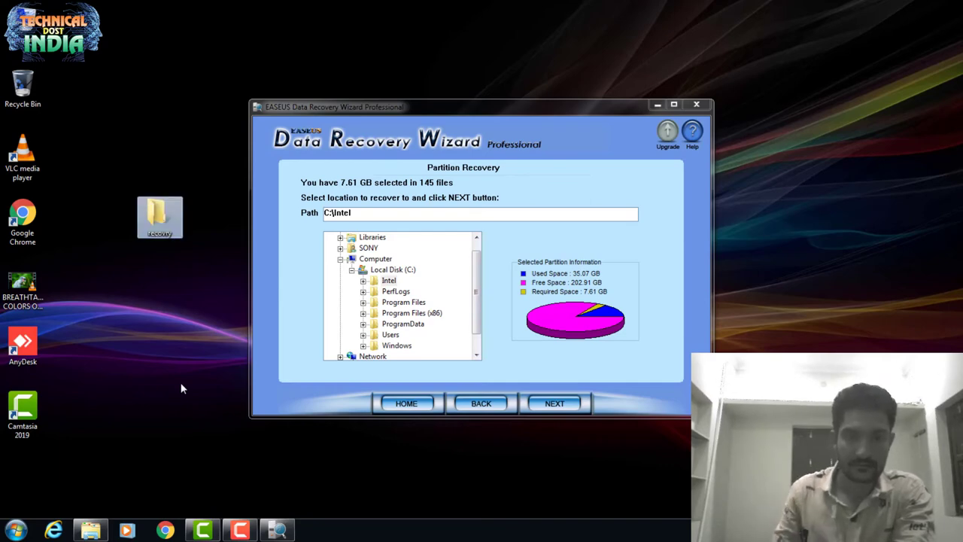
# Set the recovery destination to the recovry folder inside the user profile's Desktop, dismissing the Windows color scheme prompt.
pyautogui.doubleClick(368, 260)
pyautogui.doubleClick(360, 238)
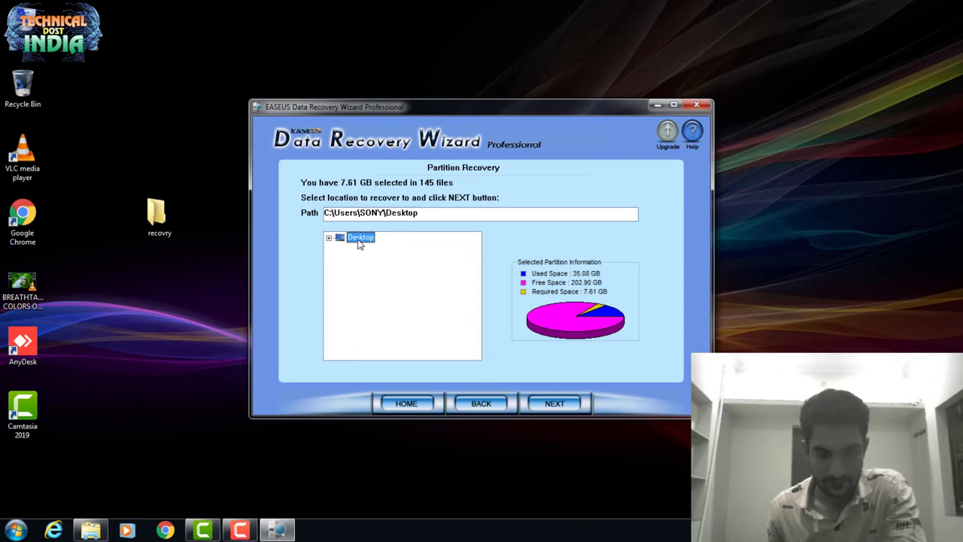
pyautogui.doubleClick(360, 239)
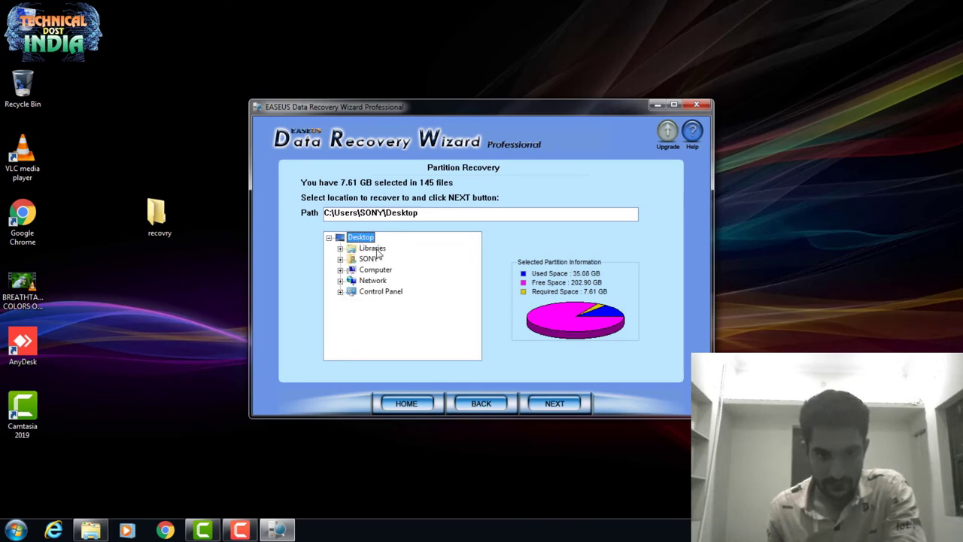
pyautogui.doubleClick(378, 251)
pyautogui.doubleClick(376, 251)
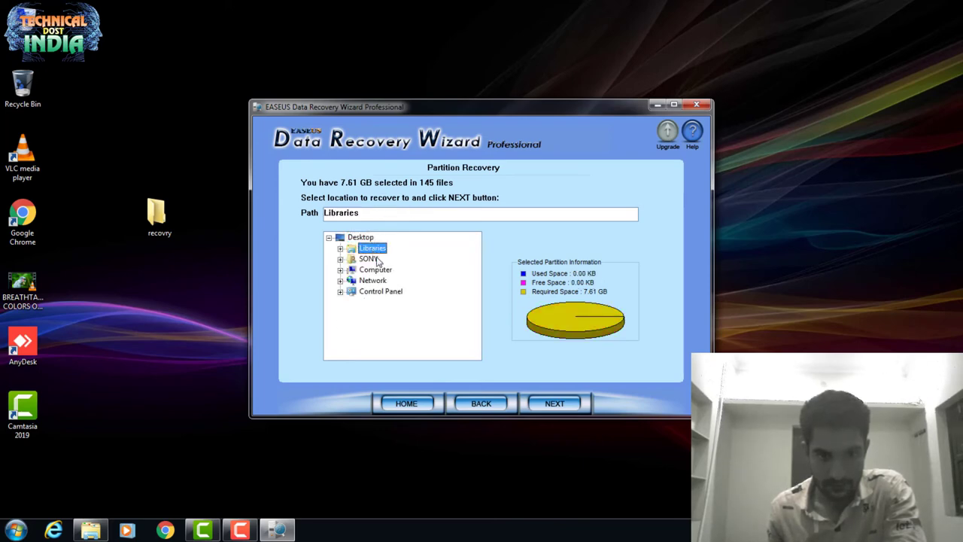
pyautogui.doubleClick(376, 260)
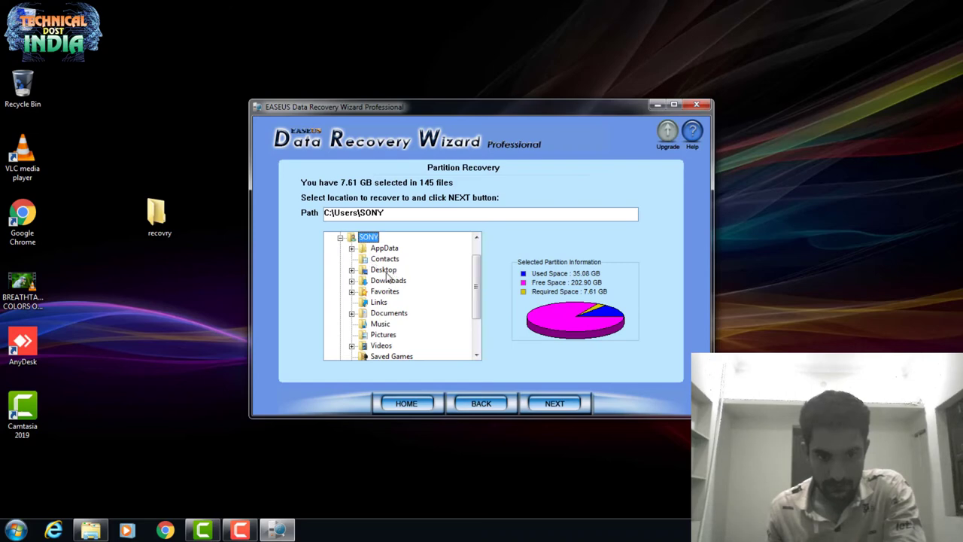
pyautogui.doubleClick(384, 270)
pyautogui.click(399, 281)
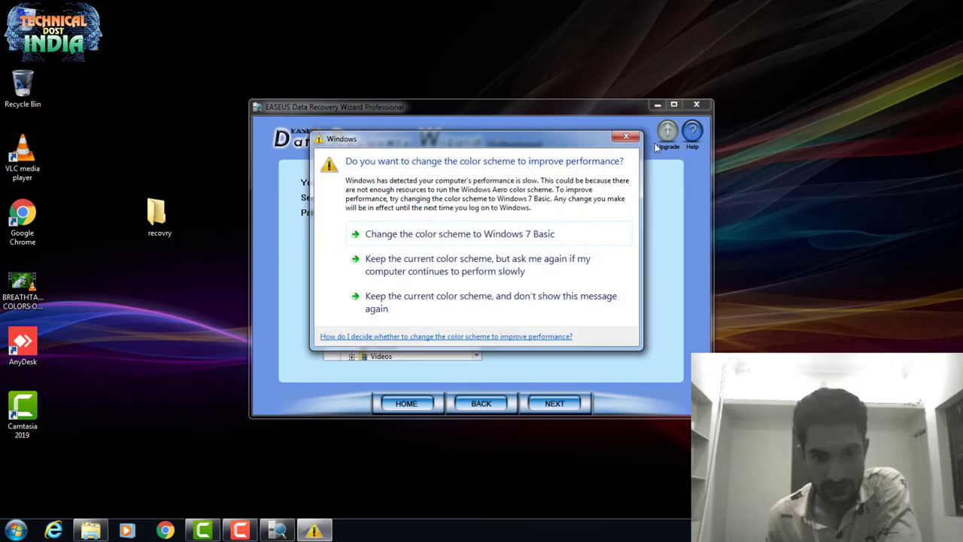
pyautogui.click(626, 136)
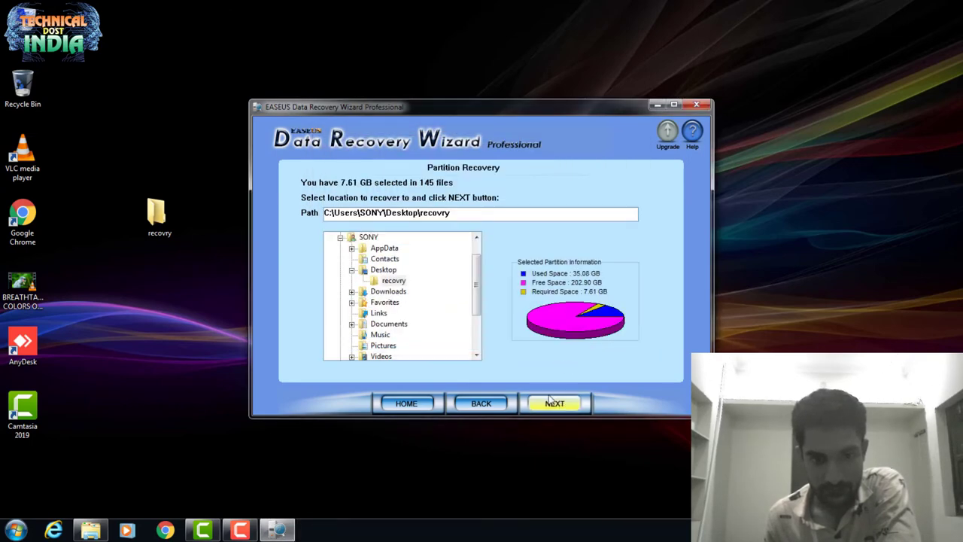
pyautogui.click(391, 282)
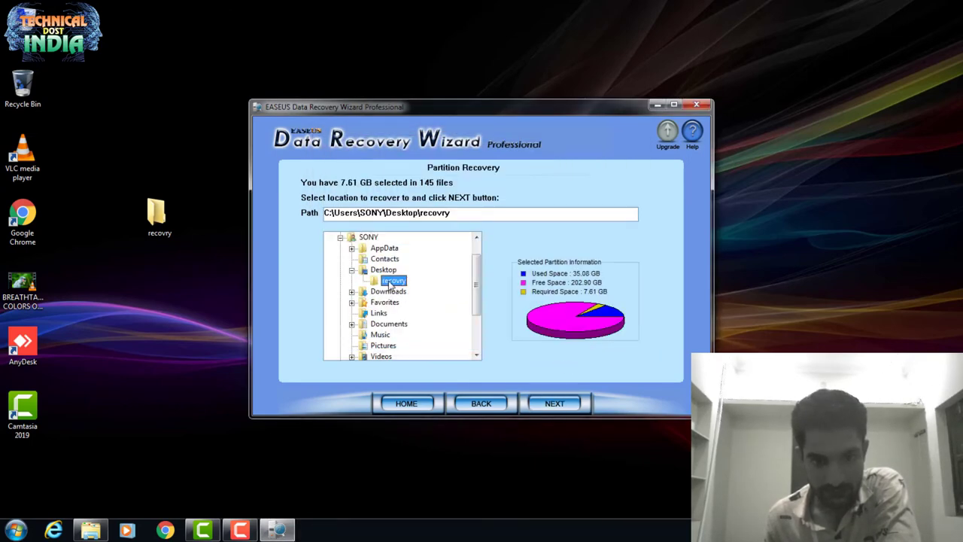
# Recover the selected files into the recovry folder, dismiss the color scheme prompt, and exit the recovery wizard.
pyautogui.click(552, 403)
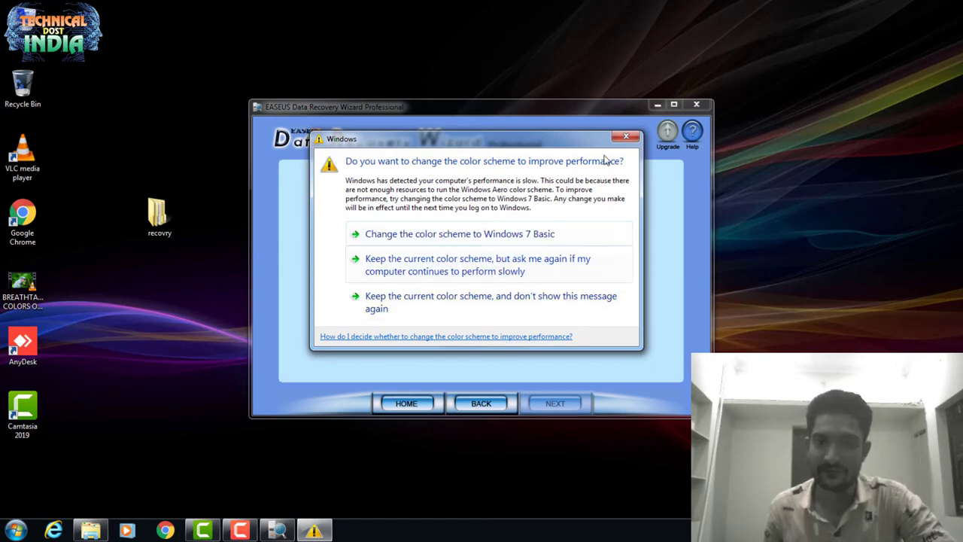
pyautogui.click(628, 137)
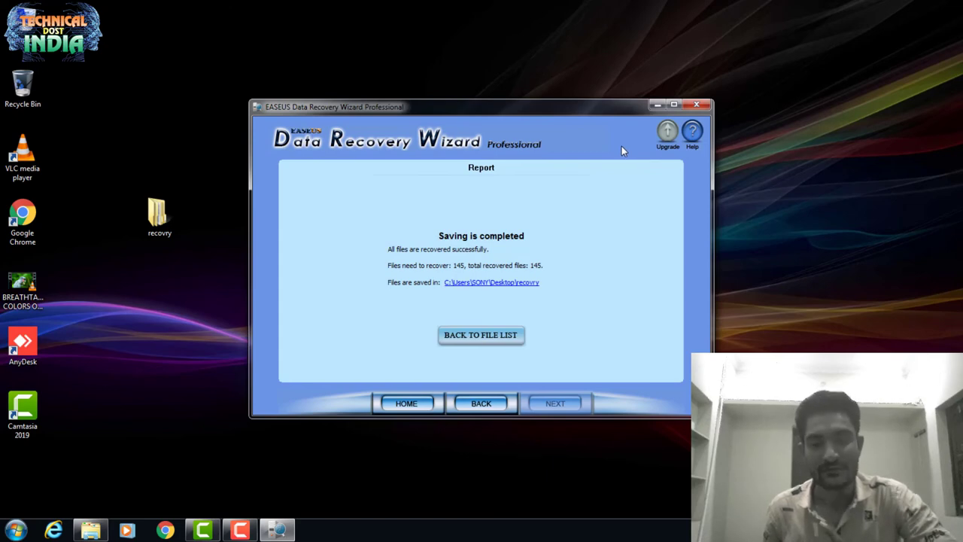
pyautogui.click(698, 109)
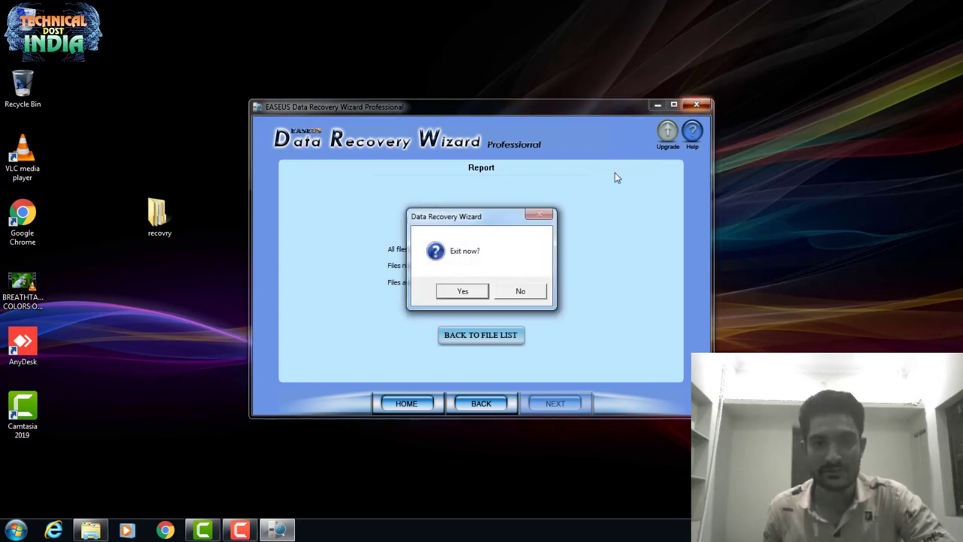
pyautogui.click(470, 293)
# Open the recovry folder on the desktop and examine the Raw Files folders inside 1 NTFS and 2 NTFS.
pyautogui.doubleClick(158, 216)
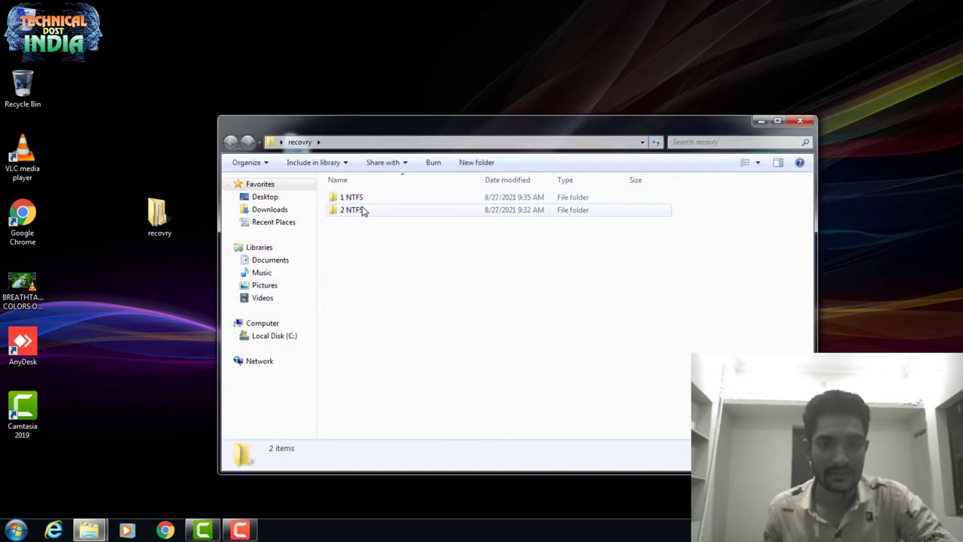
pyautogui.doubleClick(360, 197)
pyautogui.doubleClick(362, 199)
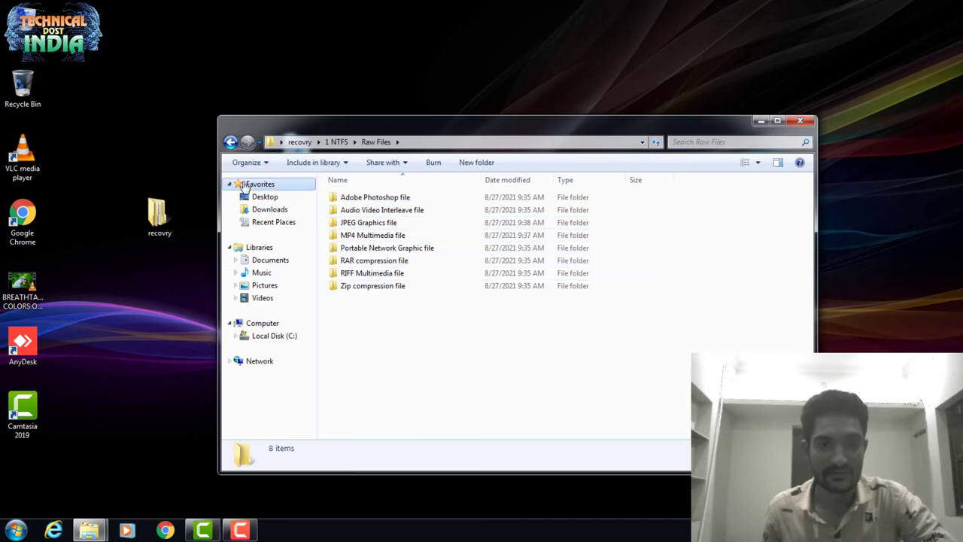
pyautogui.click(232, 143)
pyautogui.doubleClick(348, 200)
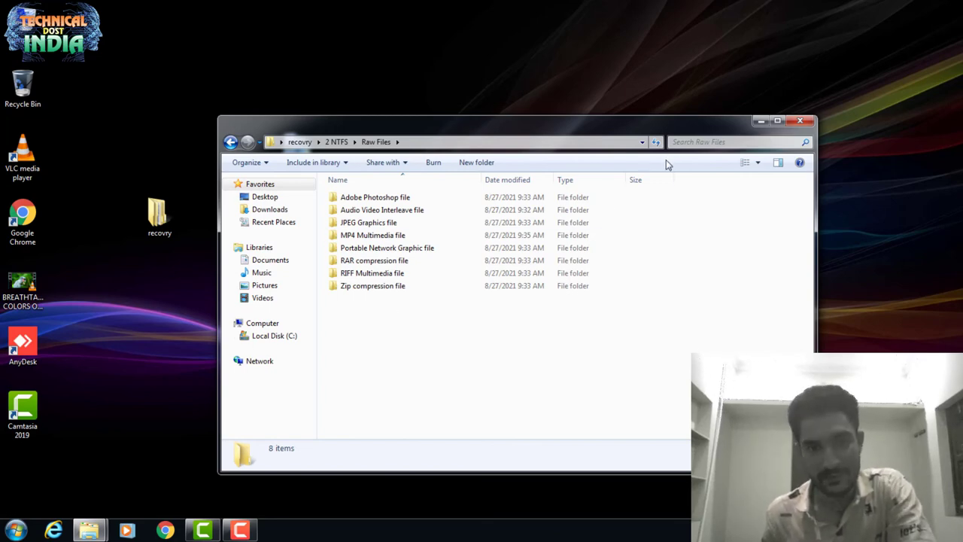
pyautogui.click(231, 142)
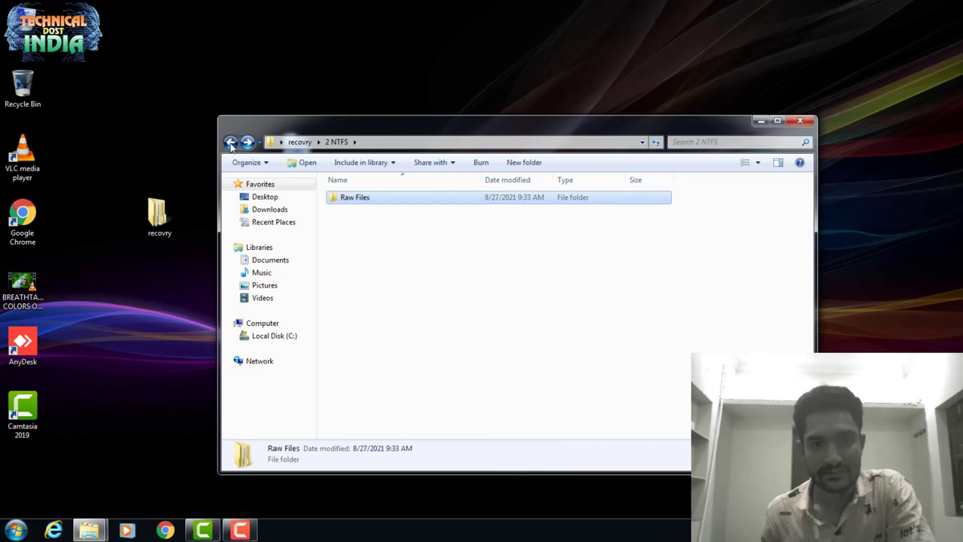
pyautogui.click(231, 141)
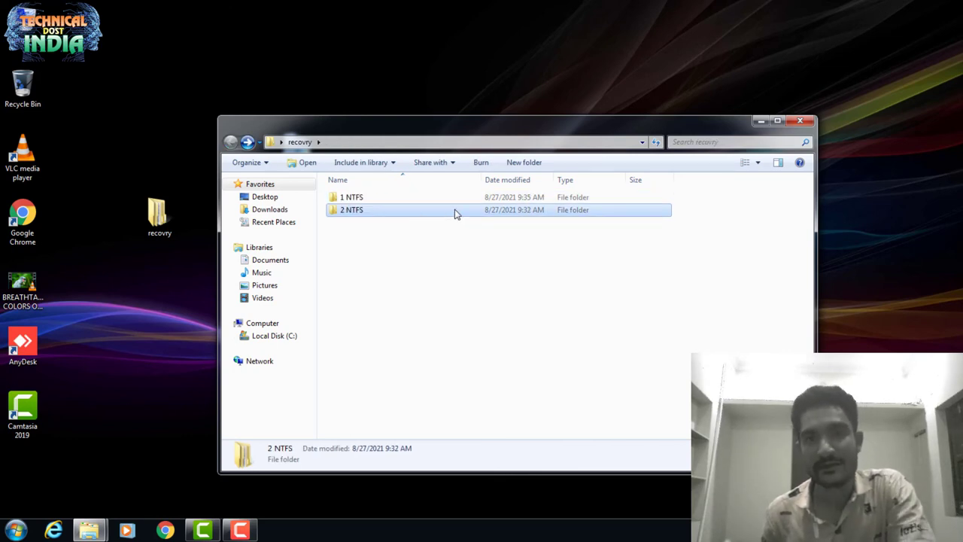
pyautogui.moveTo(455, 212)
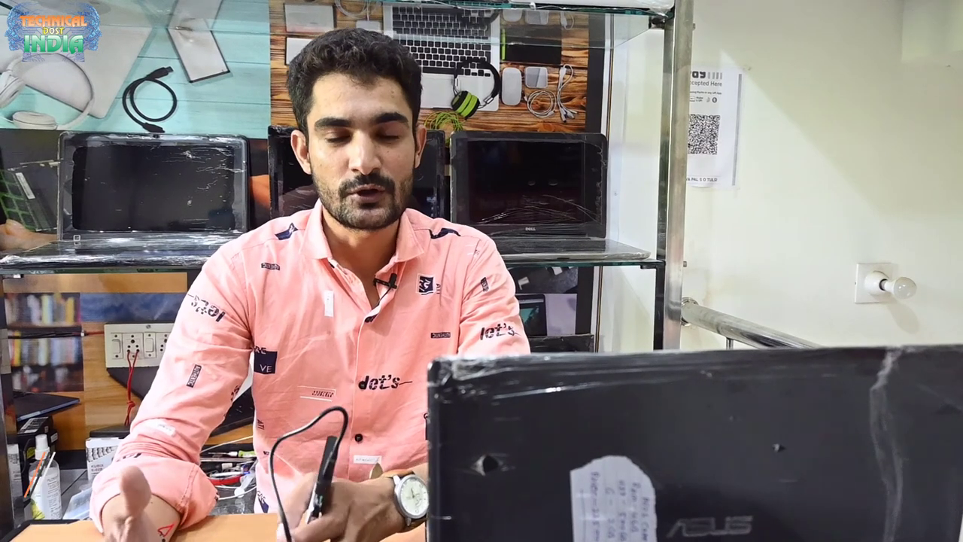